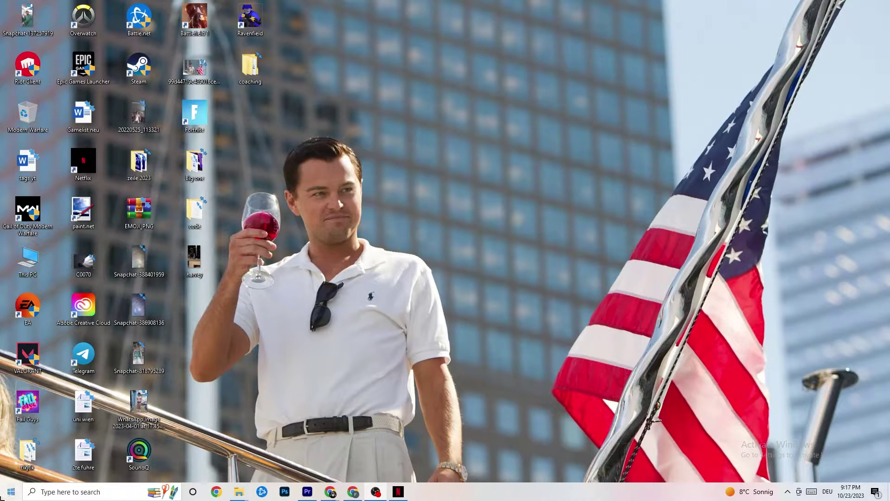
# Open the System Display settings from the Start menu through the Settings app
pyautogui.click(11, 492)
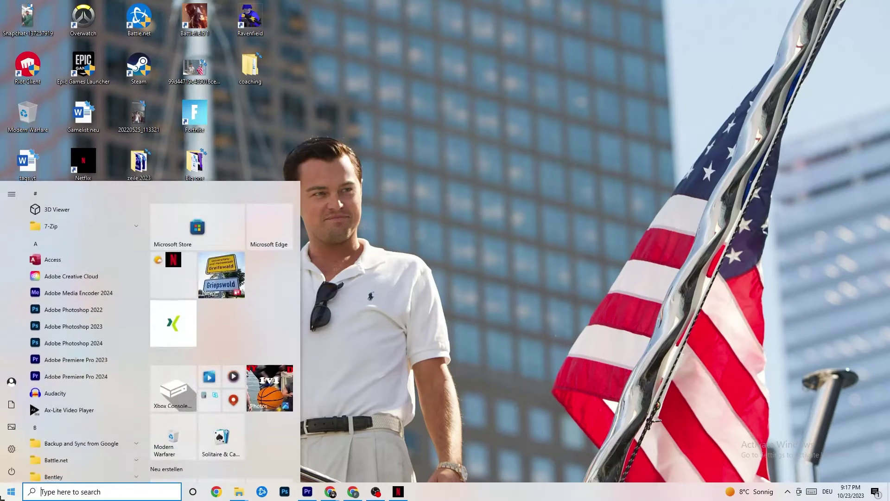
pyautogui.click(13, 450)
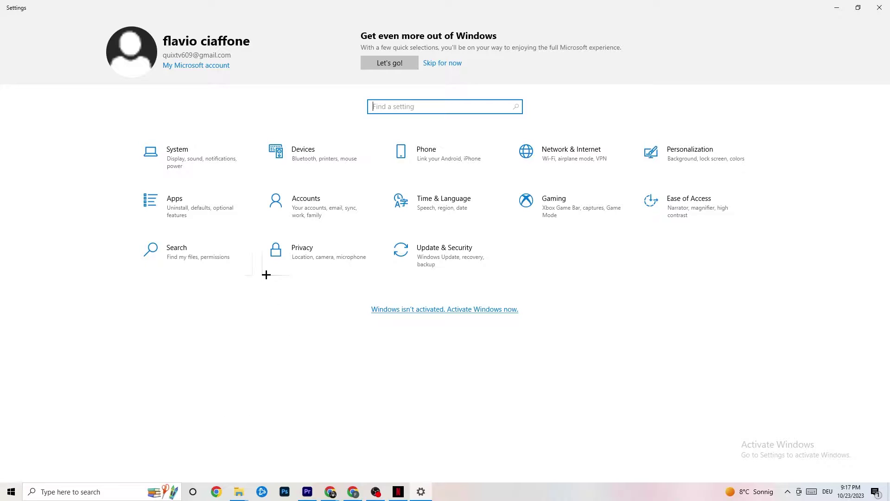
pyautogui.click(192, 160)
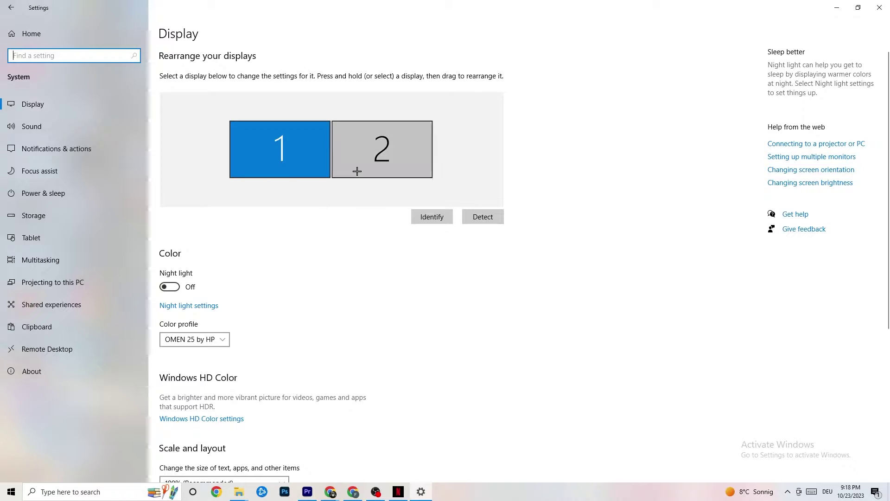
pyautogui.scroll(-3, 290, 182)
pyautogui.scroll(-2, 290, 182)
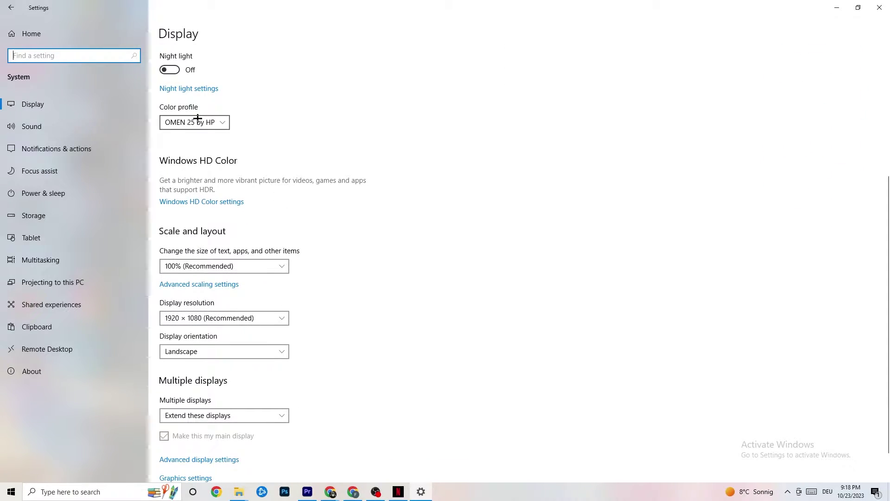
pyautogui.click(224, 121)
pyautogui.click(292, 97)
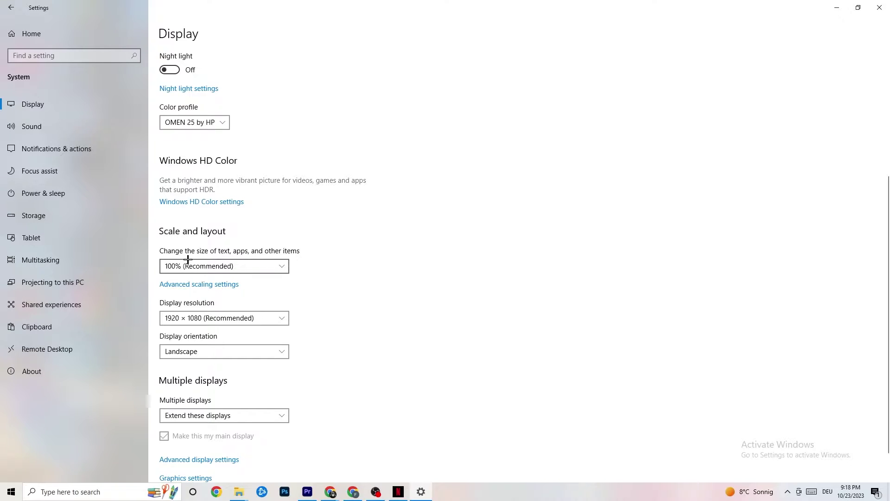
# Keep display scaling at 100% and resolution at 1920 × 1080
pyautogui.click(273, 266)
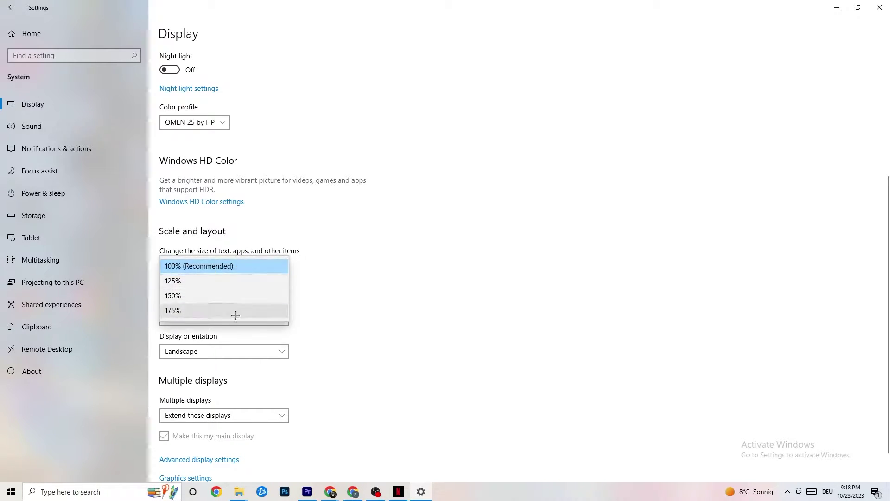
pyautogui.click(381, 227)
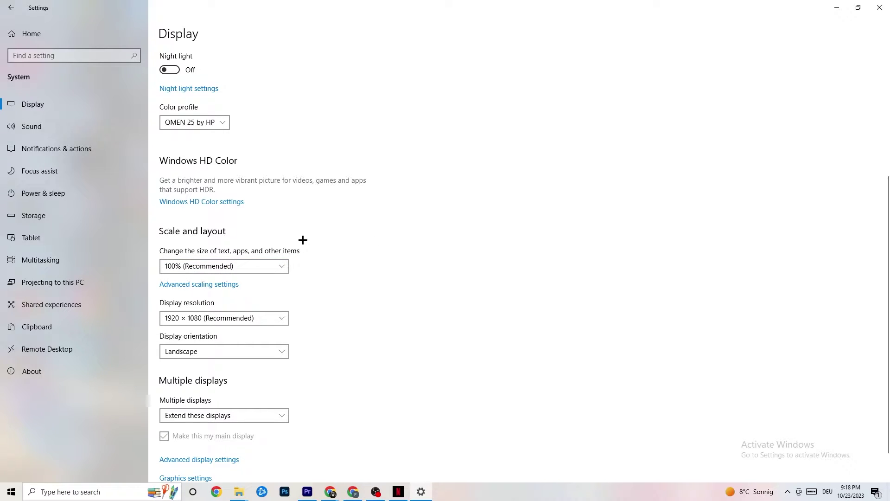
pyautogui.click(236, 320)
pyautogui.click(399, 297)
pyautogui.click(285, 318)
pyautogui.click(370, 298)
# In Storage Sense, keep the recycle bin interval at 14 days and cleanup every week
pyautogui.click(58, 223)
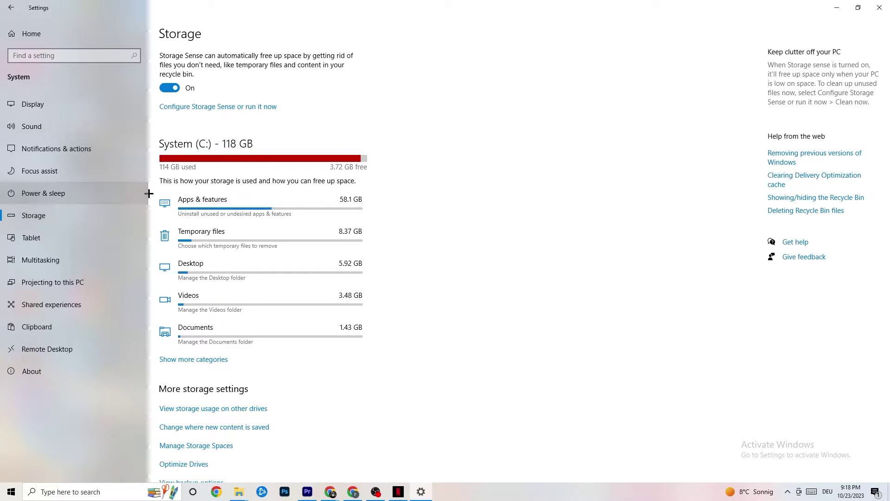
pyautogui.click(257, 107)
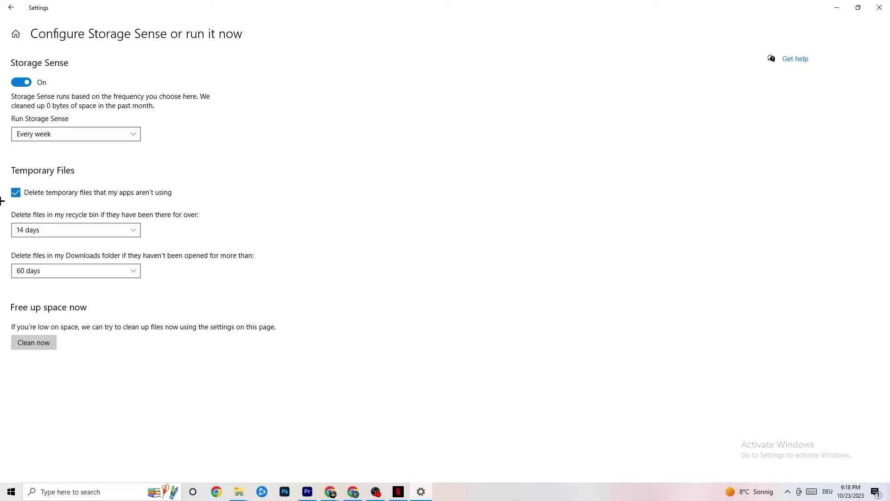
pyautogui.click(94, 229)
pyautogui.click(200, 183)
pyautogui.click(83, 134)
pyautogui.click(224, 127)
# Open Power Options from Power & sleep's additional power settings and move it up-right
pyautogui.click(8, 4)
pyautogui.click(8, 4)
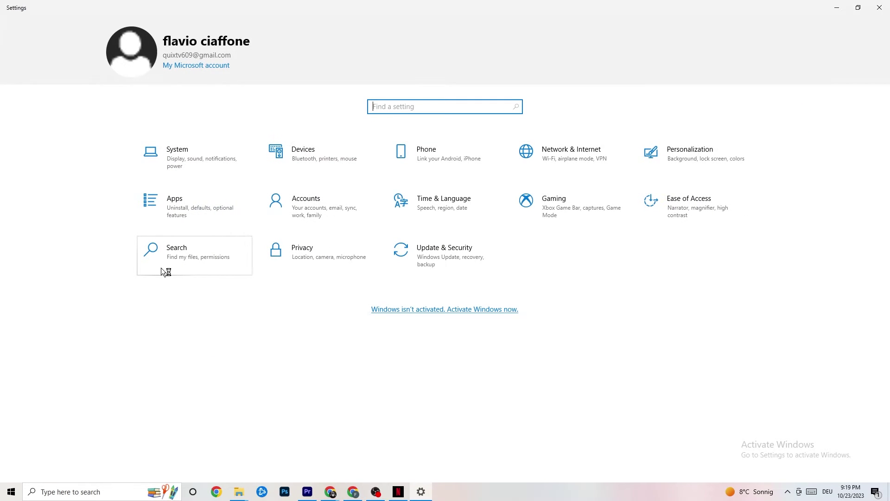
pyautogui.click(208, 149)
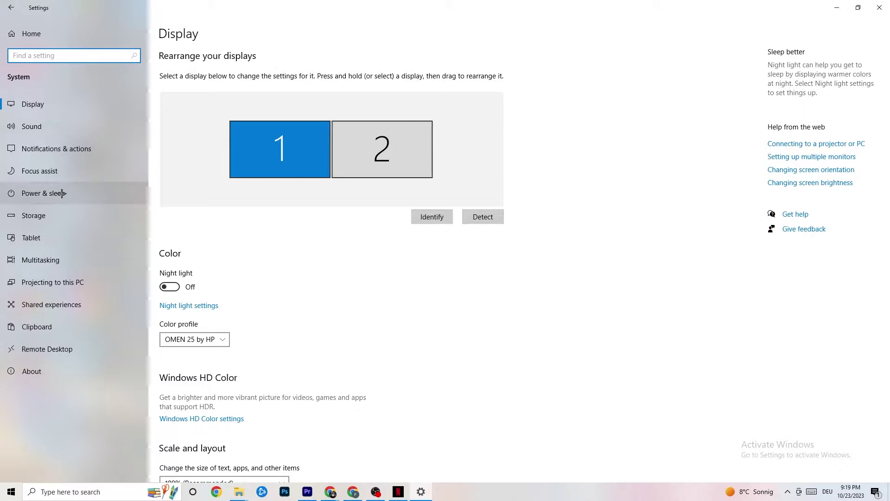
pyautogui.click(31, 189)
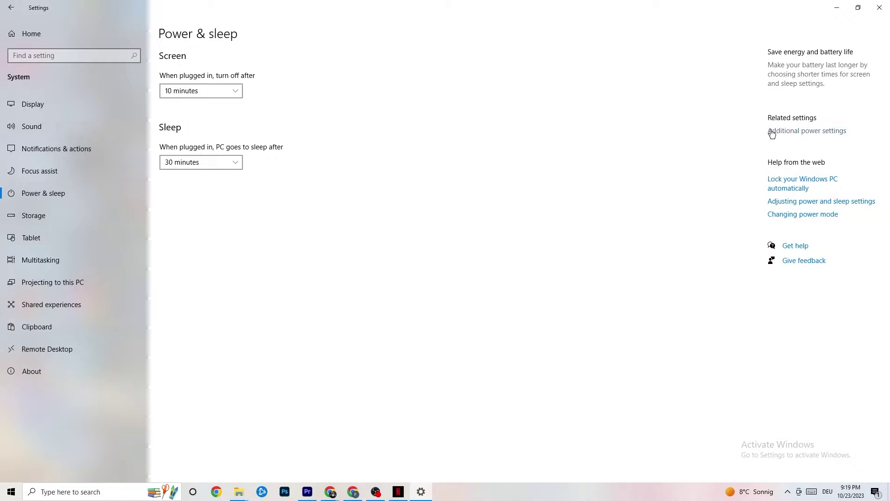
pyautogui.click(800, 131)
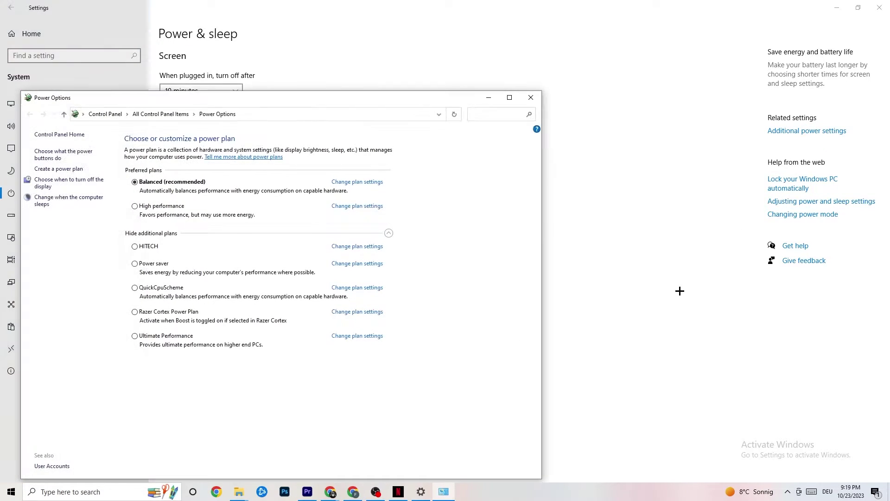
pyautogui.moveTo(358, 95); pyautogui.dragTo(487, 48)
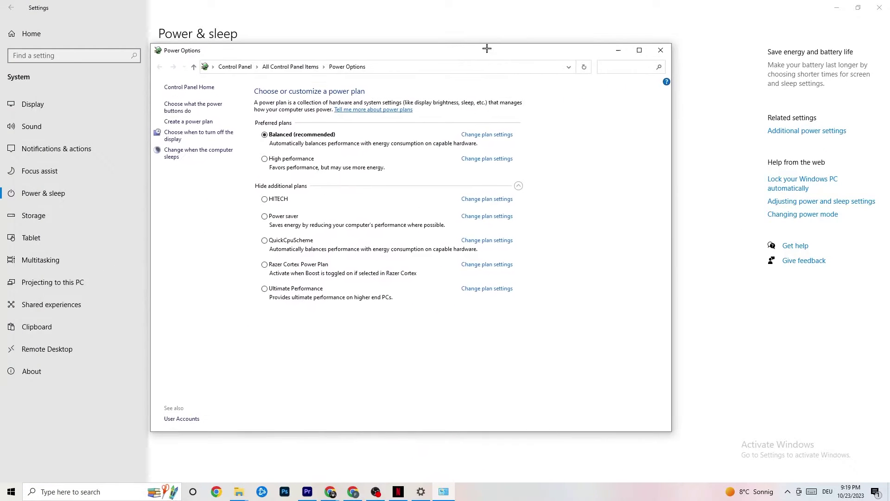
# Close Power Options and open the Gaming settings, where Xbox Game Bar is off
pyautogui.click(661, 51)
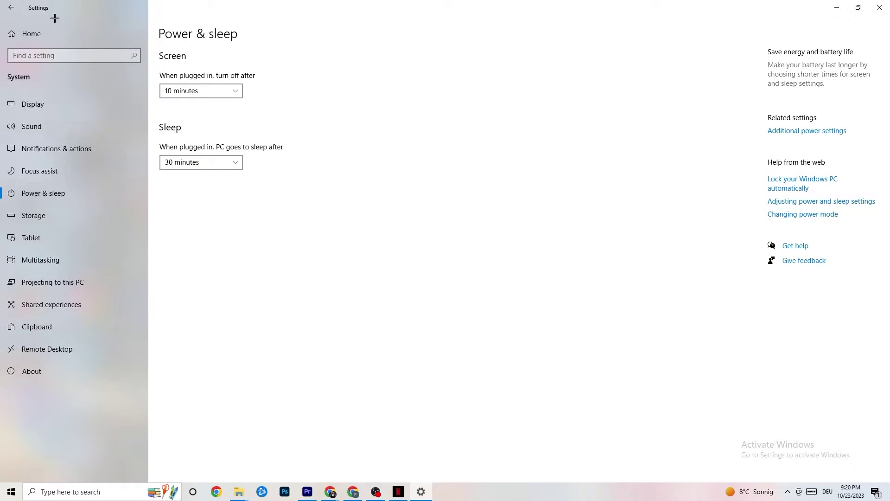
pyautogui.click(14, 7)
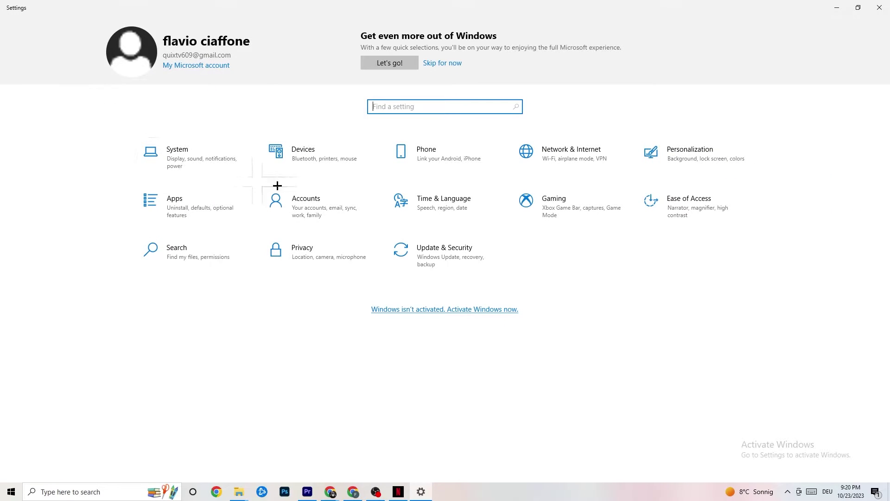
pyautogui.click(565, 218)
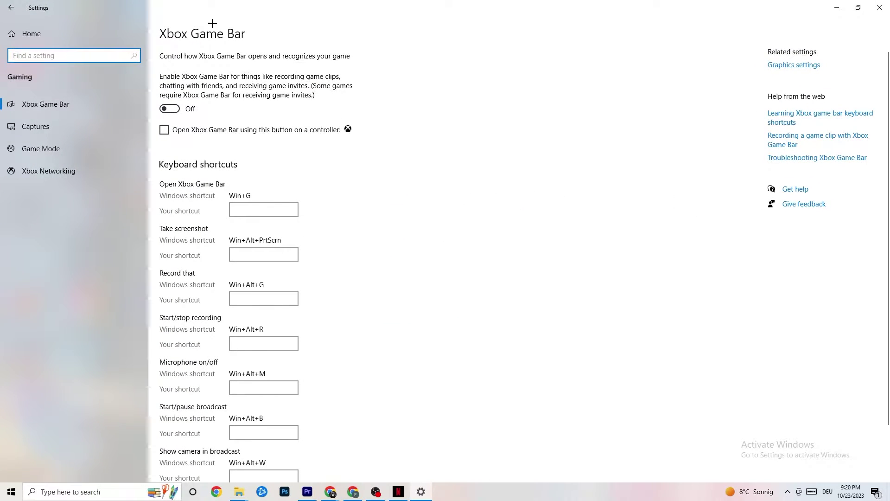
pyautogui.scroll(-1, 318, 215)
pyautogui.scroll(1, 337, 266)
# Open Captures and verify that background recording and game audio recording are both off
pyautogui.click(74, 125)
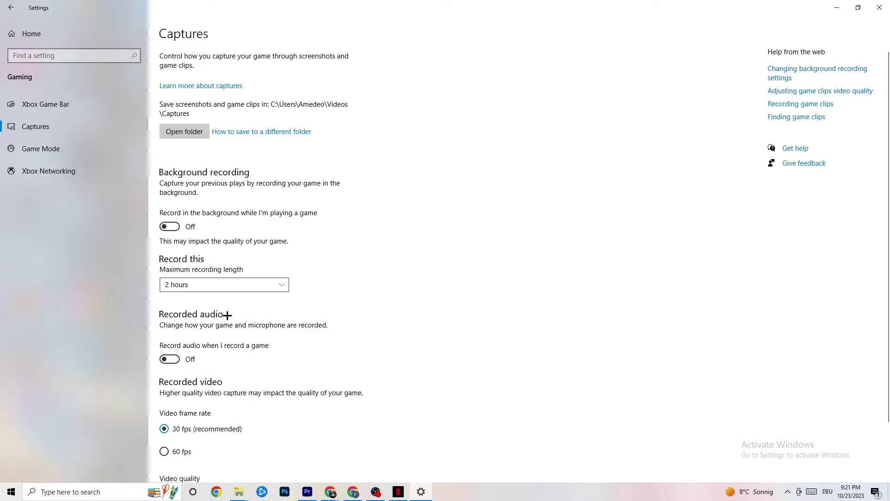
pyautogui.scroll(-3, 227, 314)
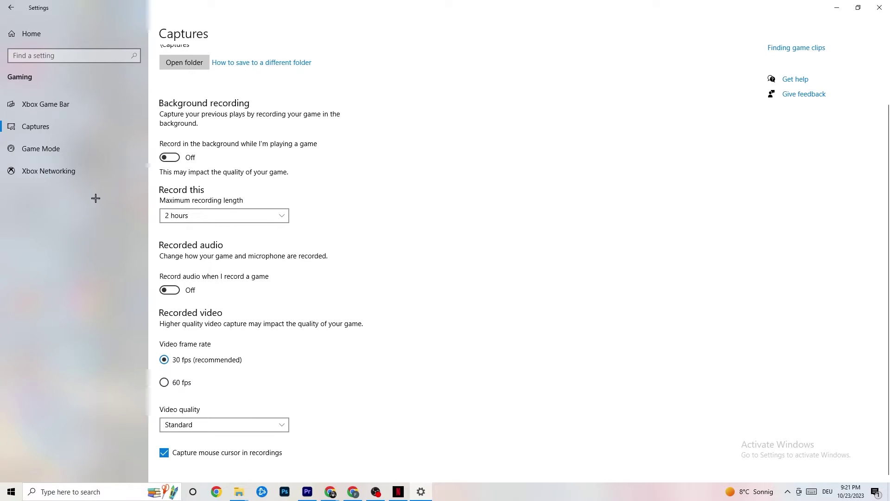
# Verify Game Mode is switched On, then go back to the Settings home page
pyautogui.click(68, 153)
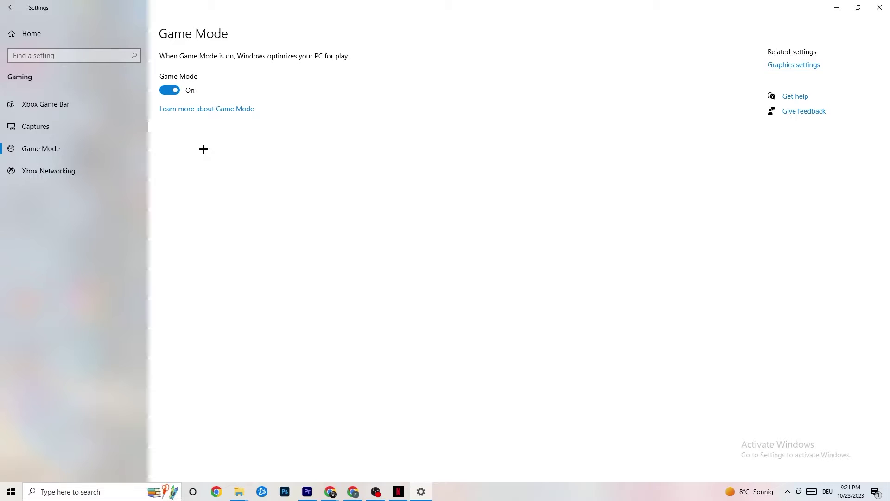
pyautogui.click(14, 7)
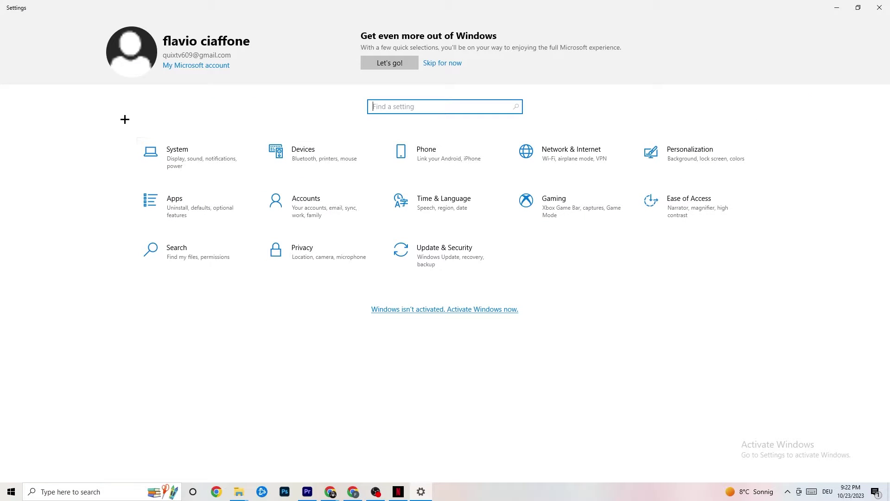
# Verify Windows Update reports Windows is up to date, then open the Troubleshoot page
pyautogui.click(460, 263)
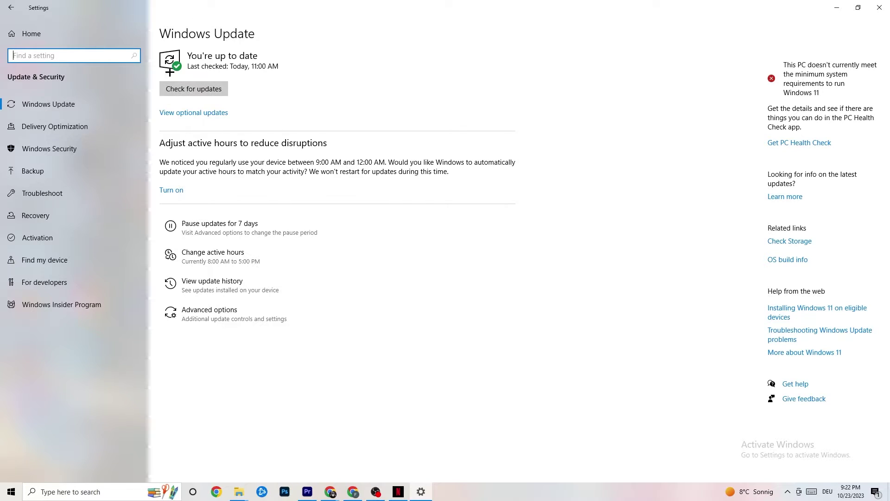
pyautogui.click(268, 66)
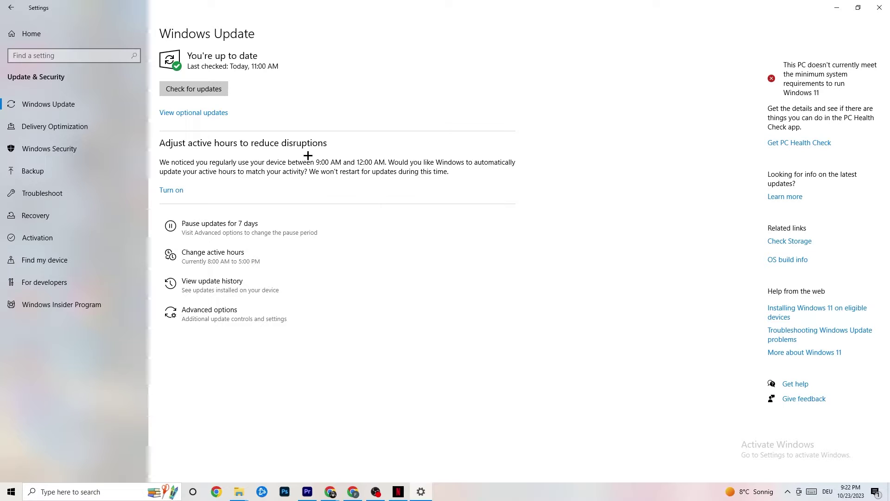
pyautogui.click(72, 193)
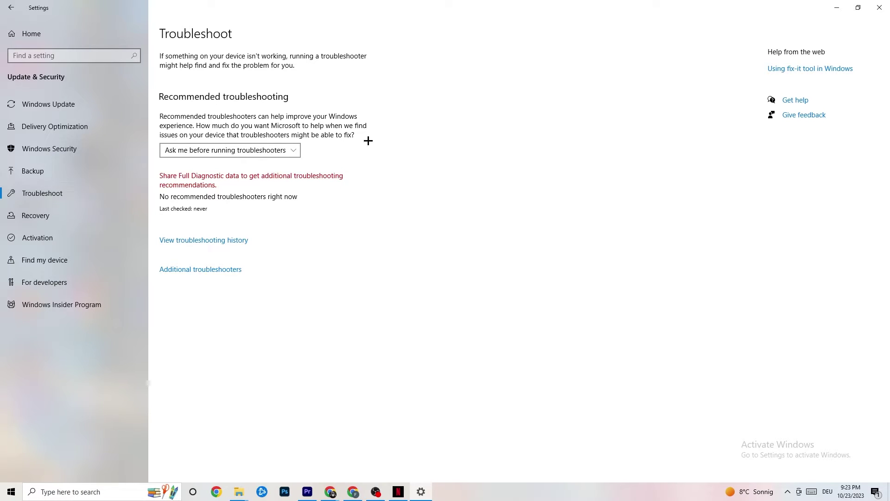
# Close the Settings window to reveal the desktop shortcuts
pyautogui.click(879, 8)
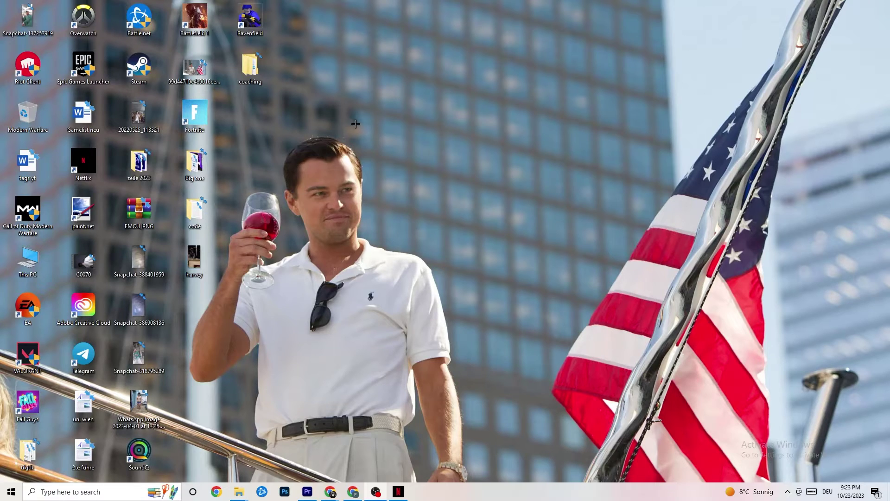
# Reposition the Steam desktop shortcut and open its Properties dialog
pyautogui.moveTo(146, 69); pyautogui.dragTo(480, 168)
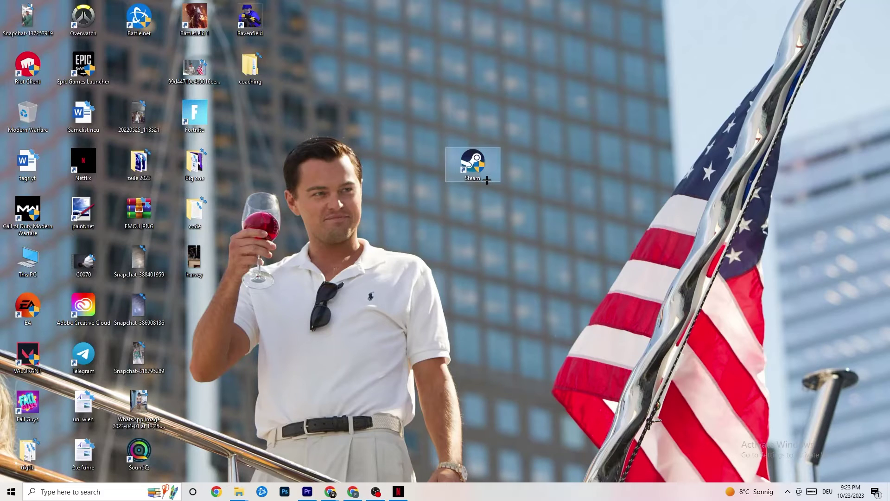
pyautogui.rightClick(473, 169)
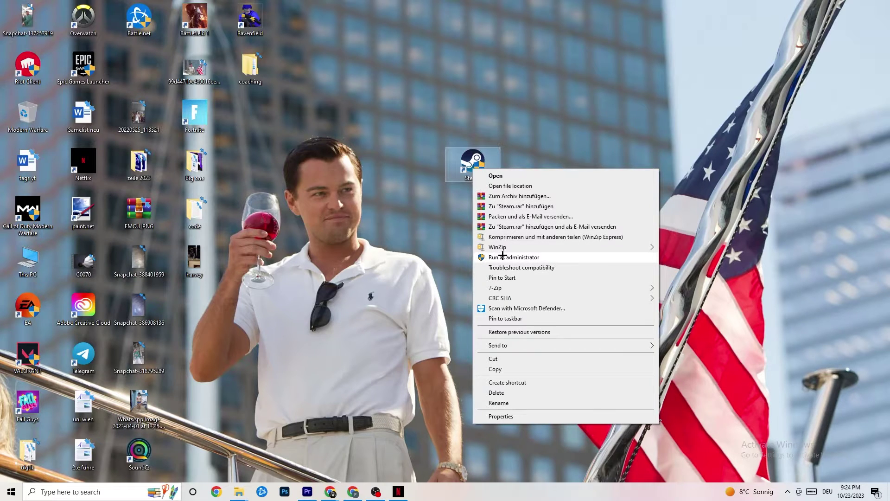
pyautogui.click(379, 231)
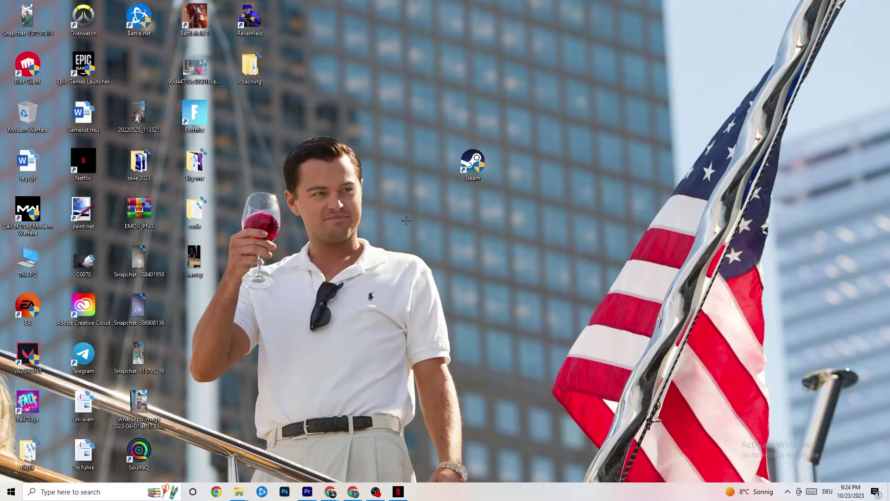
pyautogui.moveTo(449, 172); pyautogui.dragTo(393, 172)
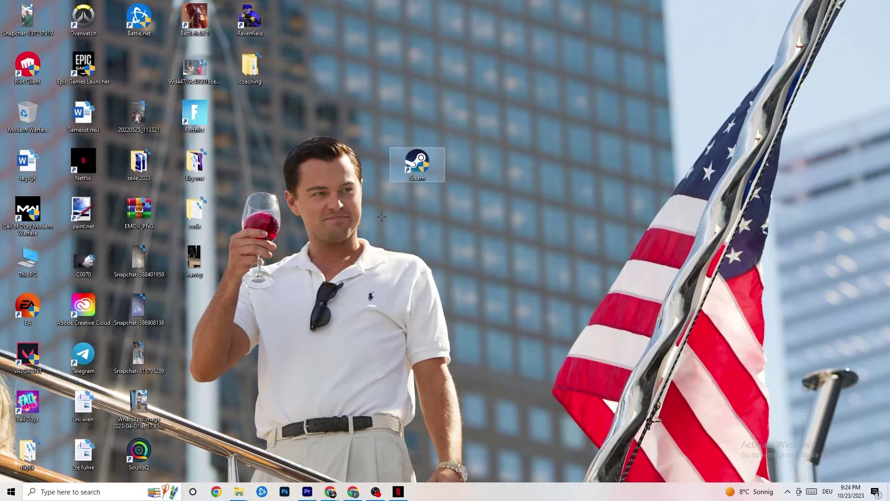
pyautogui.rightClick(410, 167)
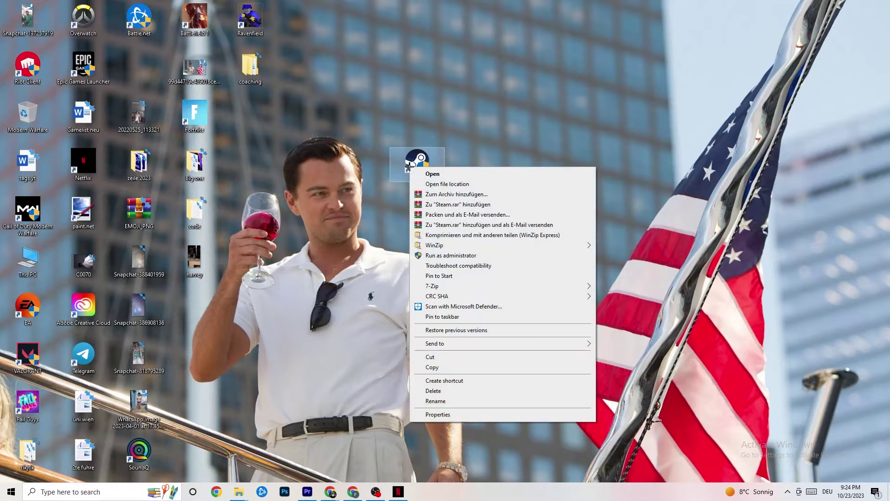
pyautogui.click(453, 414)
# Set Steam to Windows 8 compatibility mode with Run as administrator, and confirm with OK
pyautogui.moveTo(483, 169); pyautogui.dragTo(354, 40)
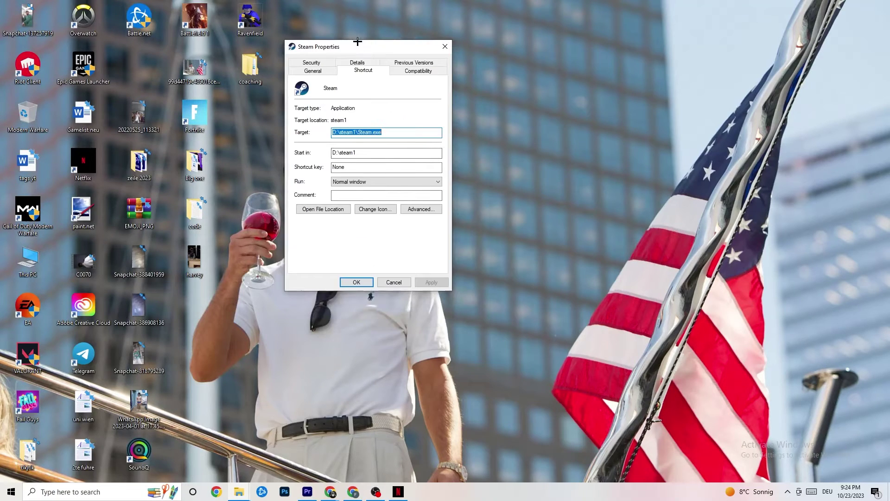
pyautogui.click(408, 70)
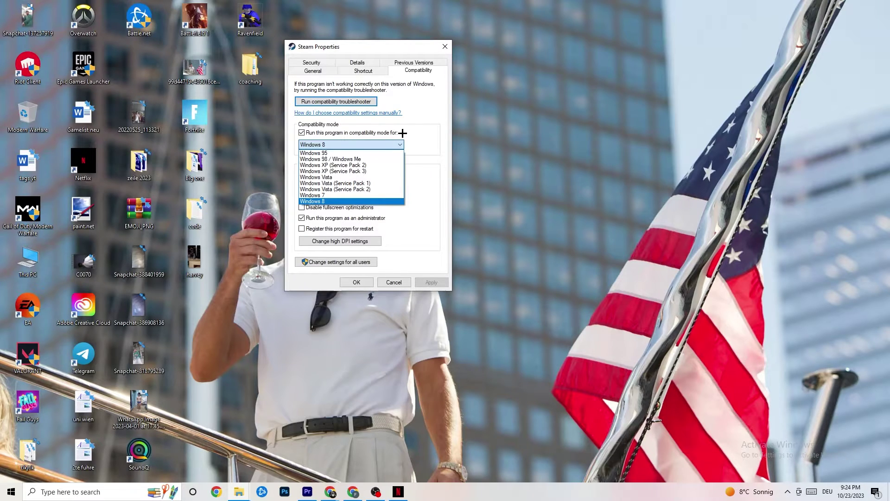
pyautogui.click(404, 132)
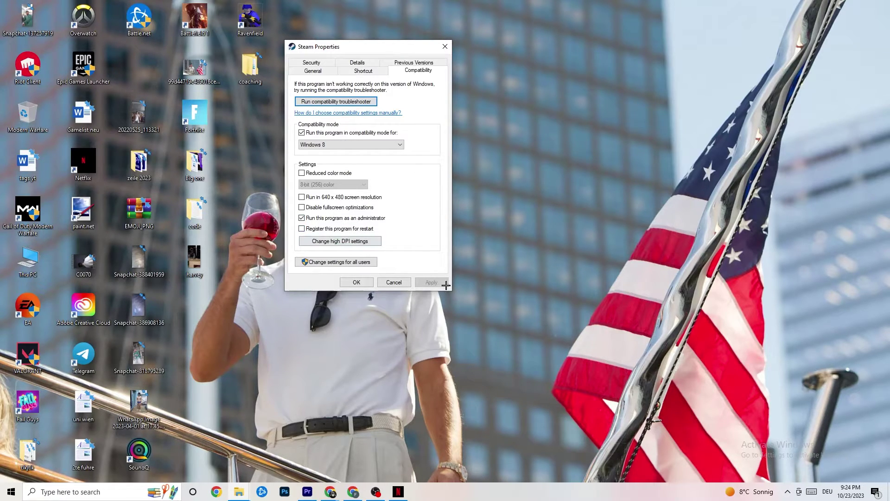
pyautogui.click(356, 282)
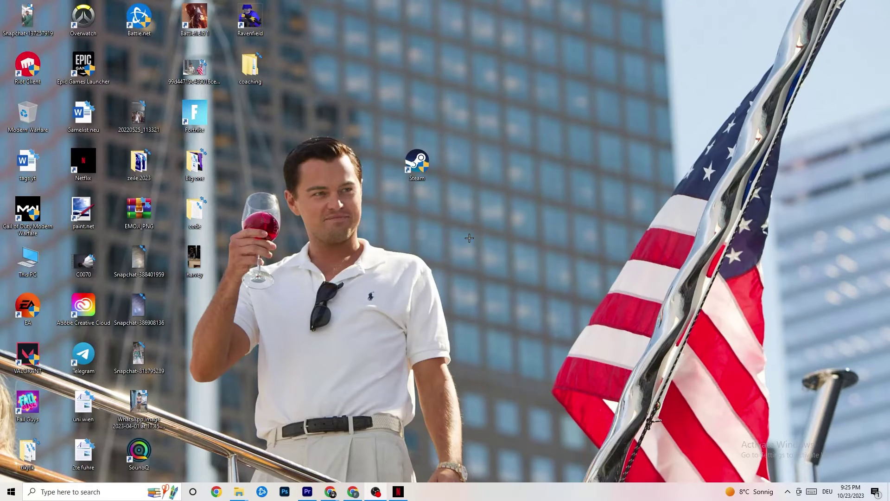
# Select the Steam shortcut on the desktop, then launch Task Manager from the taskbar menu
pyautogui.rightClick(431, 176)
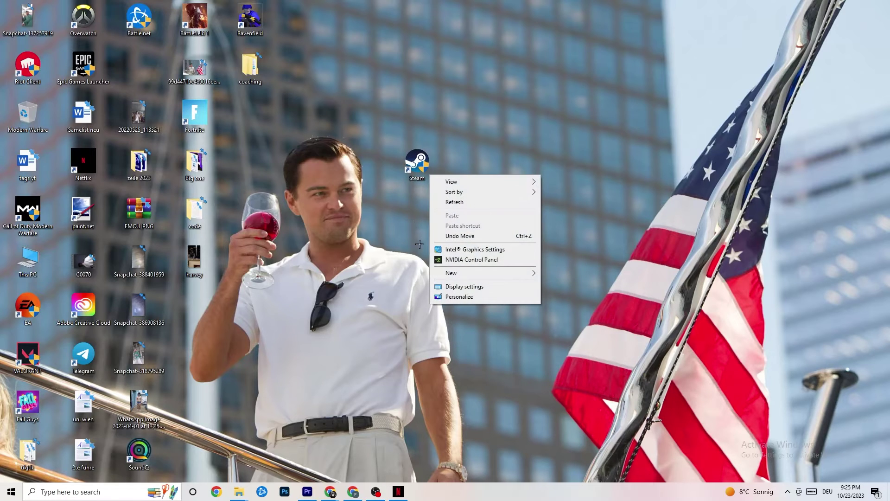
pyautogui.click(445, 96)
pyautogui.rightClick(443, 95)
pyautogui.click(343, 19)
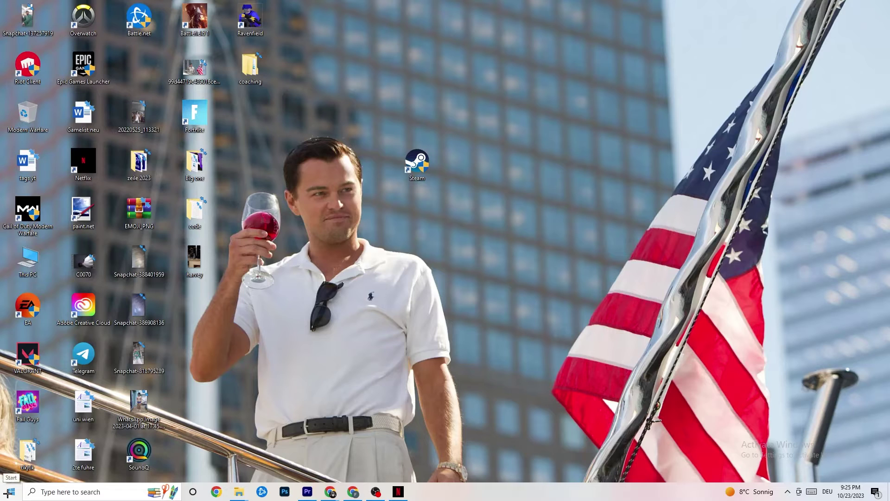
pyautogui.click(417, 165)
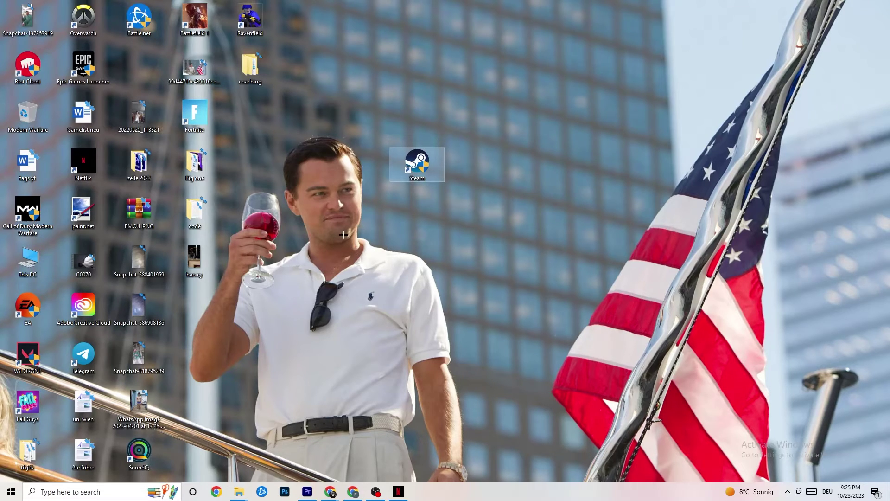
pyautogui.rightClick(494, 498)
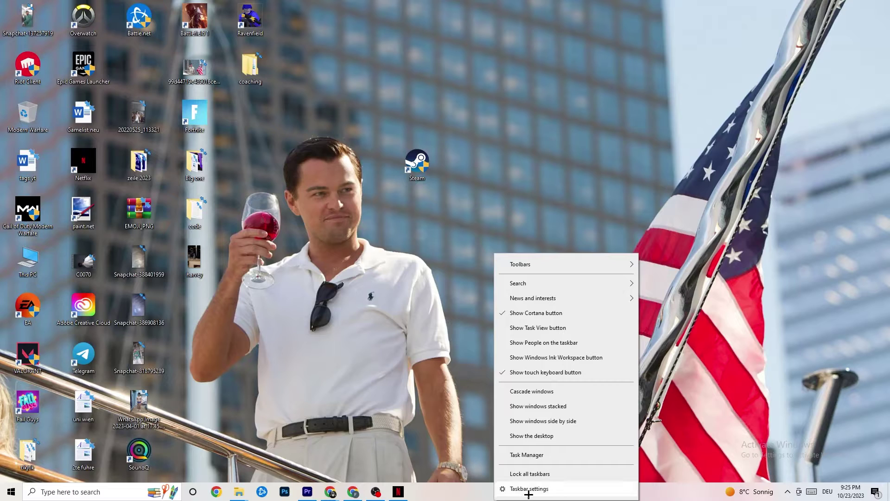
pyautogui.click(537, 455)
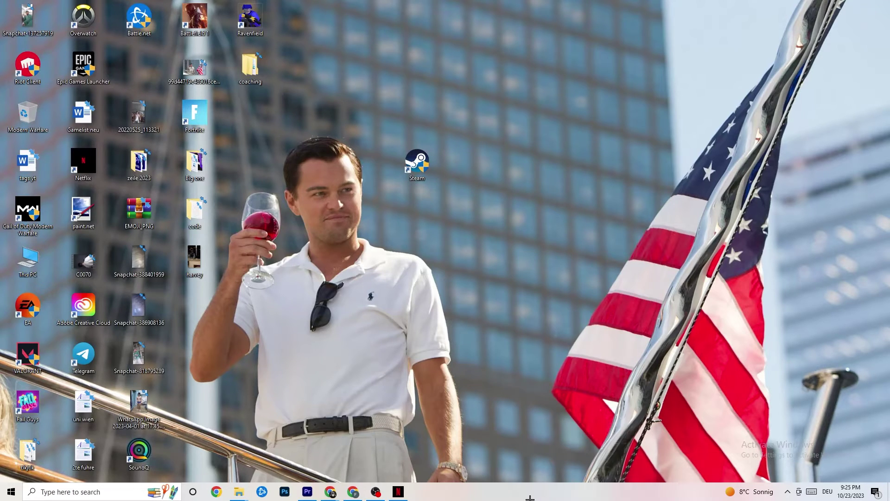
pyautogui.click(515, 22)
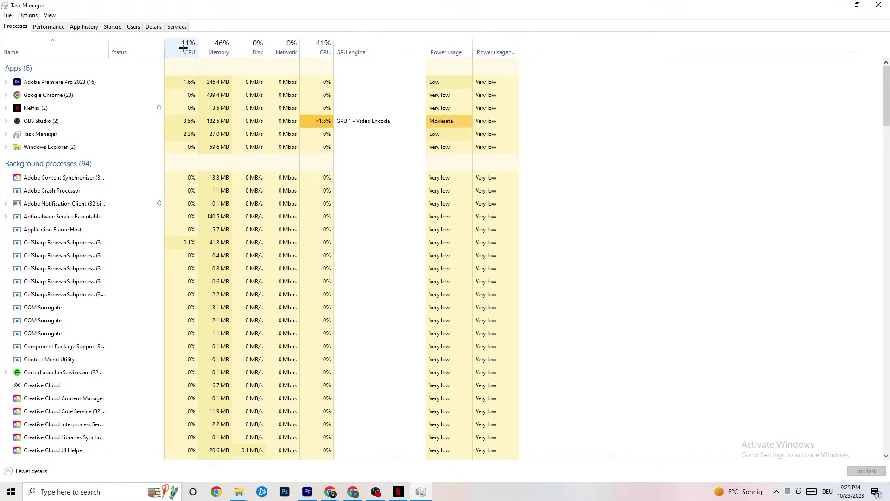
pyautogui.rightClick(58, 149)
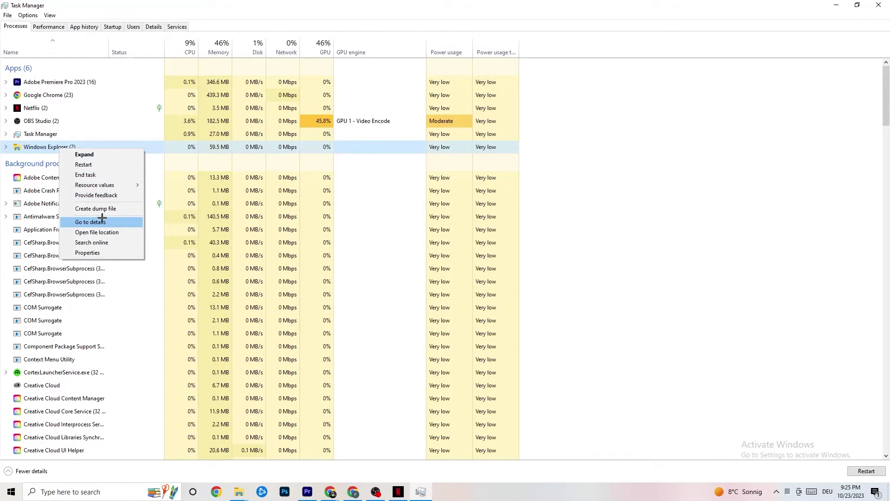
pyautogui.click(644, 147)
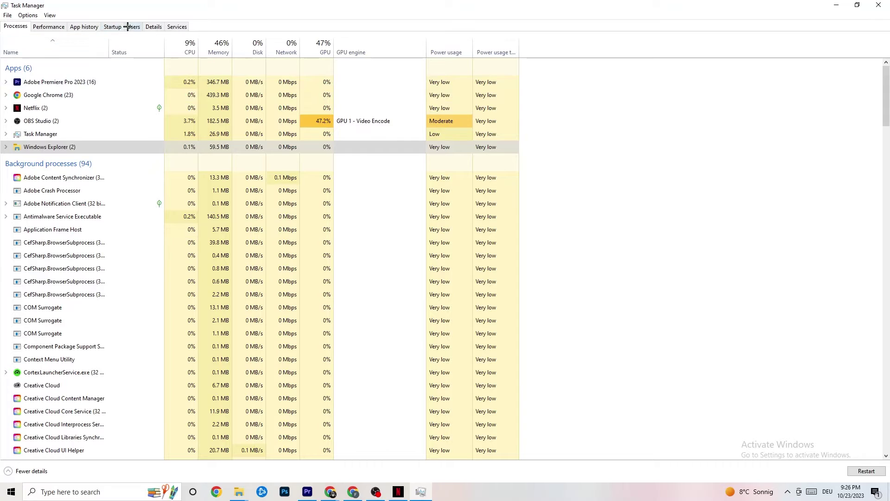
# Check the Pivot Software Support startup entry's options, then switch to the Details process list
pyautogui.click(113, 28)
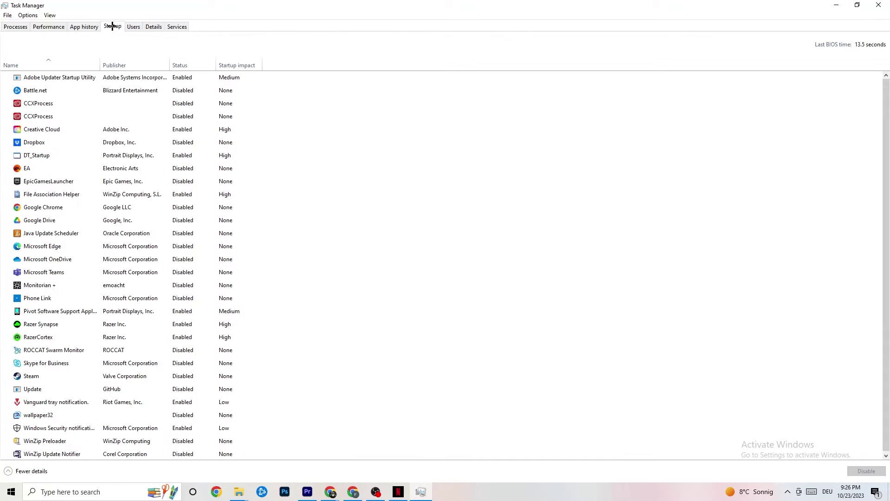
pyautogui.rightClick(180, 311)
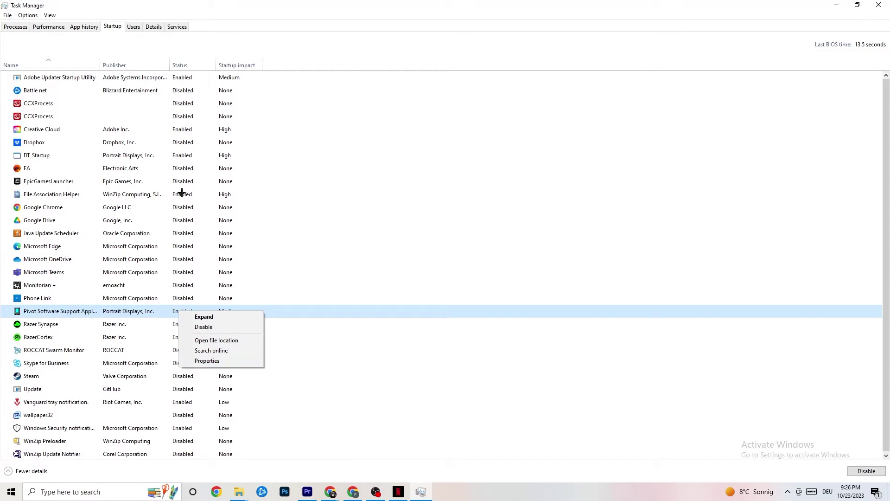
pyautogui.click(154, 28)
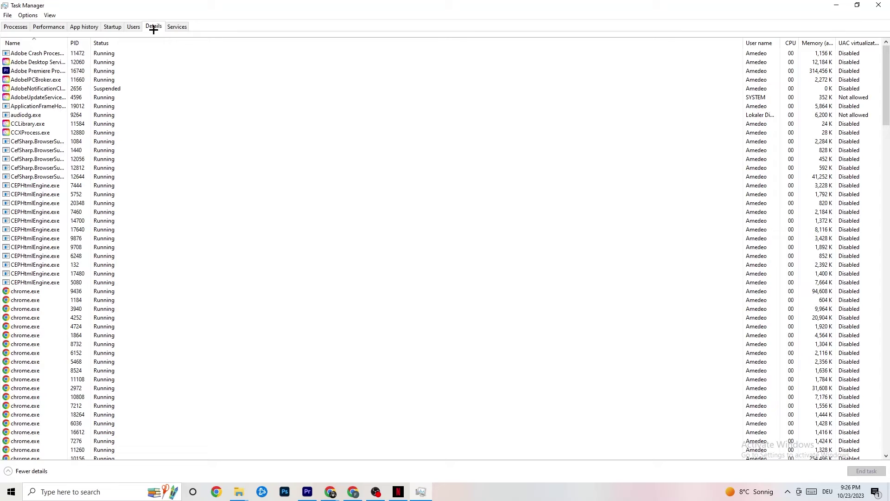
# Inspect the Set priority options for the Adobe Premiere Pro process without changing them
pyautogui.rightClick(39, 75)
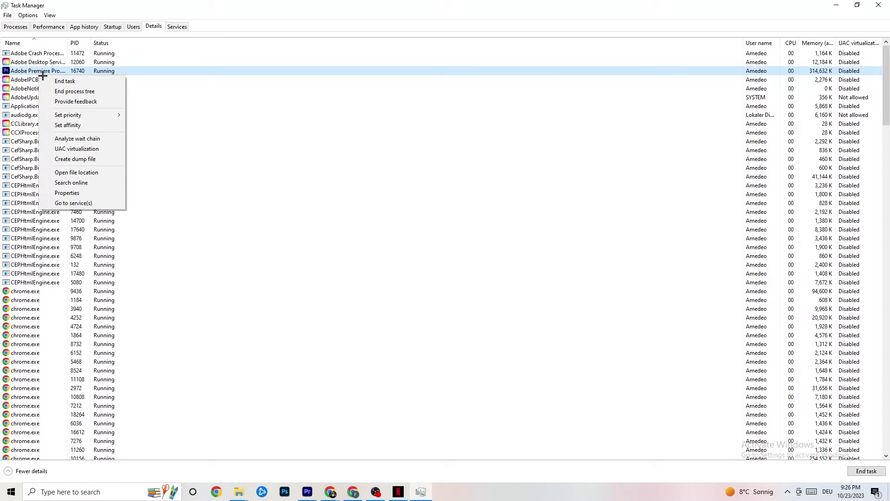
pyautogui.moveTo(96, 115)
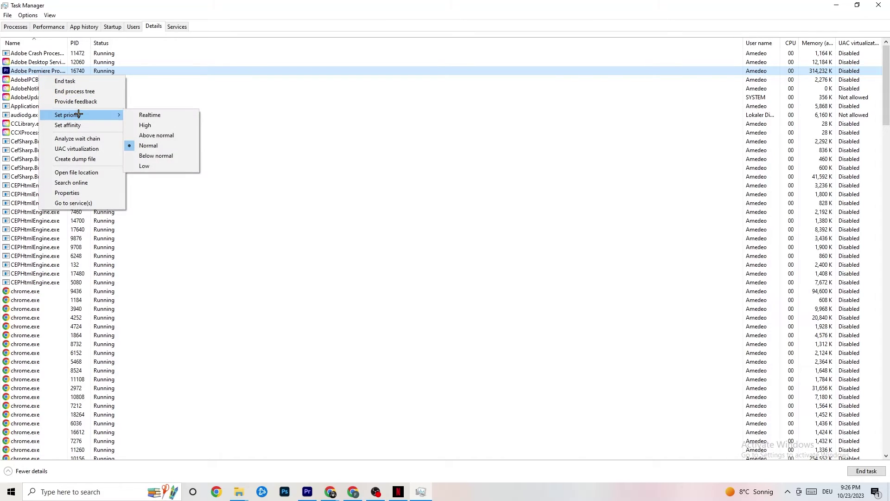
pyautogui.click(266, 88)
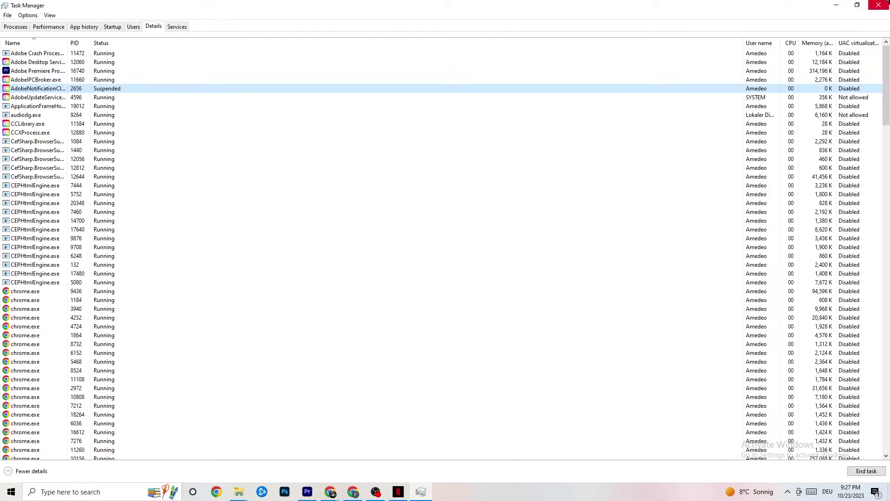
# Close Task Manager and launch NVIDIA Control Panel from the desktop context menu
pyautogui.click(878, 5)
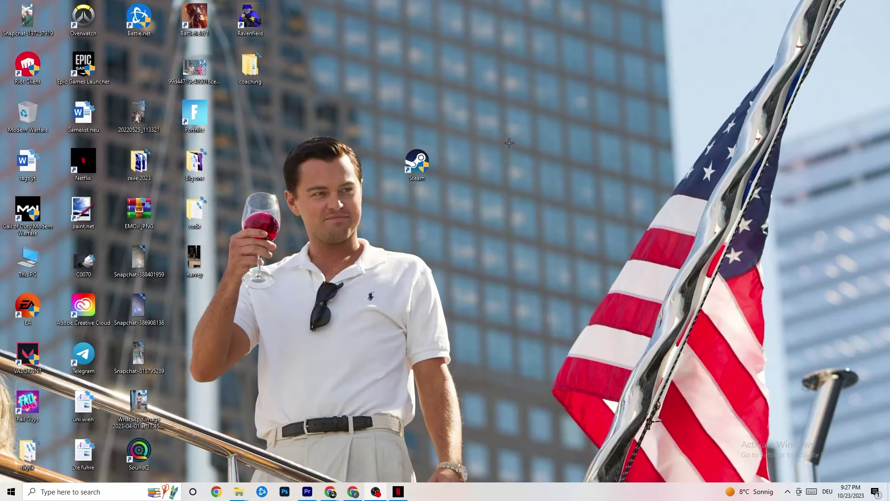
pyautogui.rightClick(499, 88)
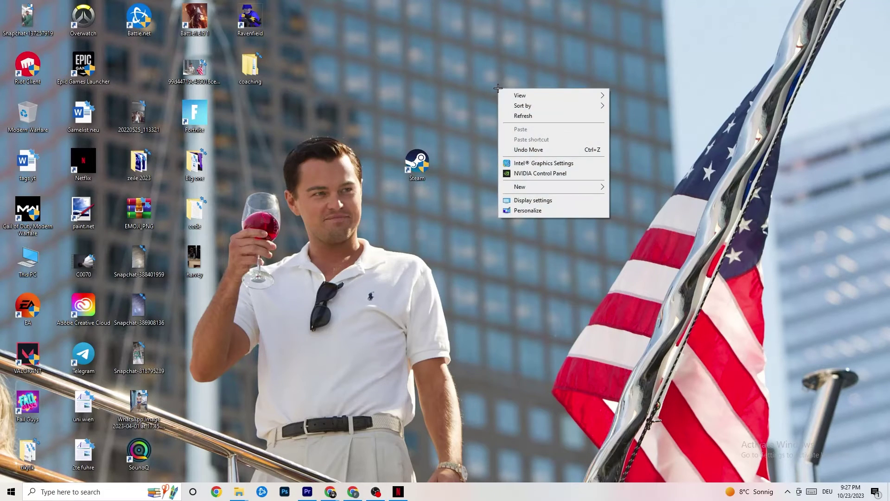
pyautogui.click(527, 173)
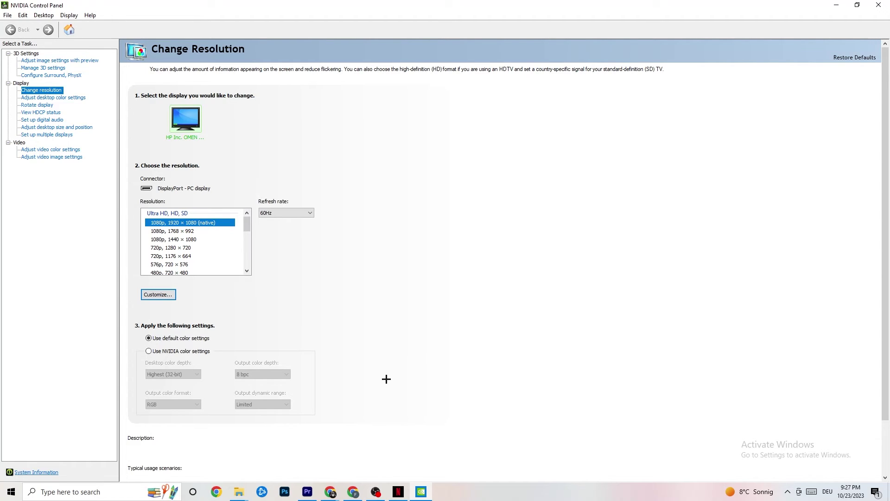
# Go to the Adjust image settings with preview page under 3D Settings
pyautogui.click(49, 62)
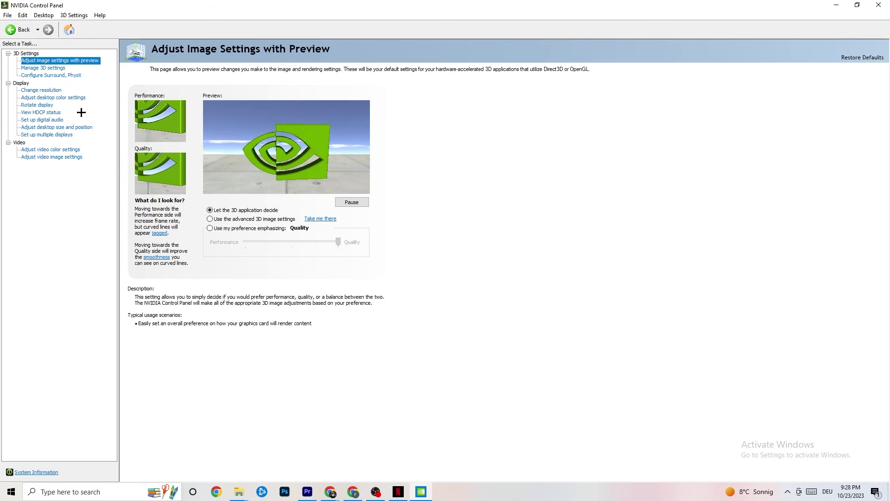
# Return to the Change resolution page, where 1920 × 1080 at 60Hz stays selected
pyautogui.click(34, 91)
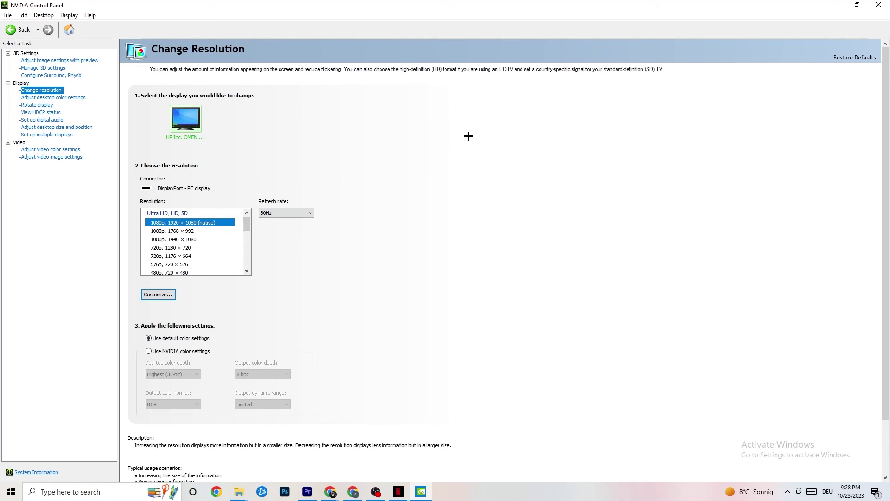
pyautogui.click(879, 4)
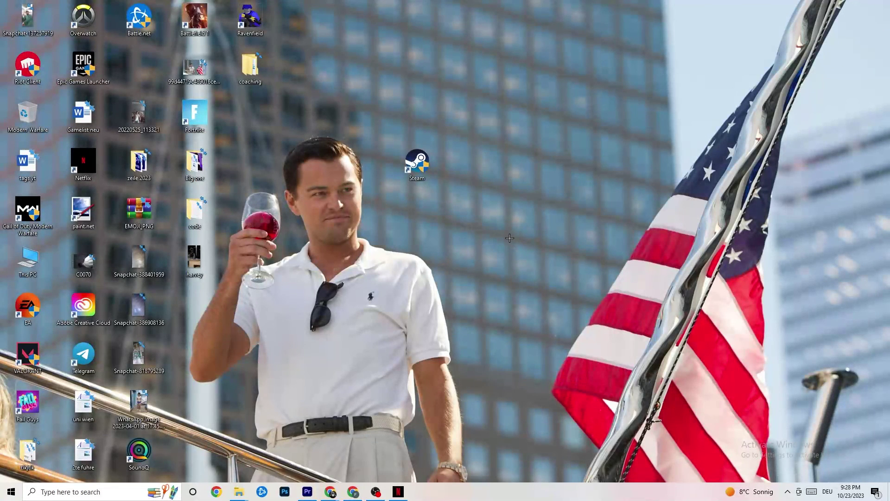